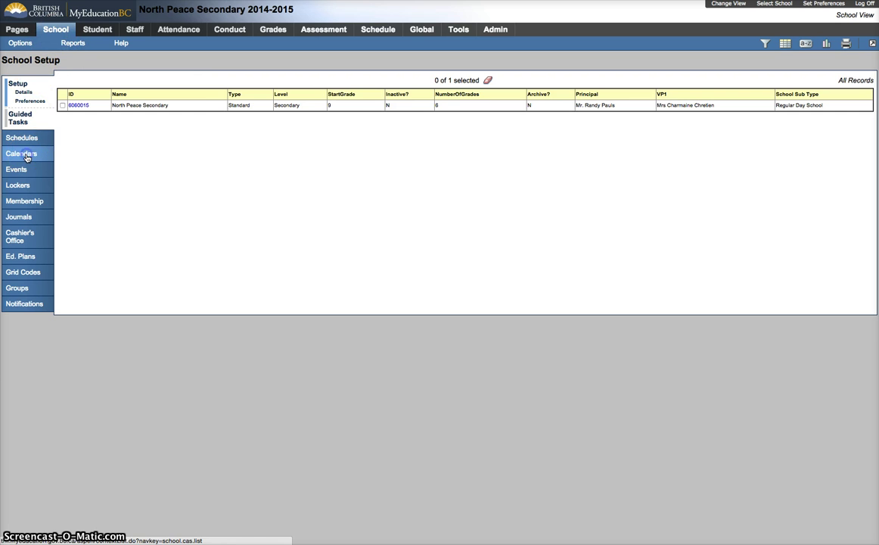
Open the dates of the 2014-2015 Standard school calendar and show all date records.
{"action": "left_click", "coordinate": [26, 156]}
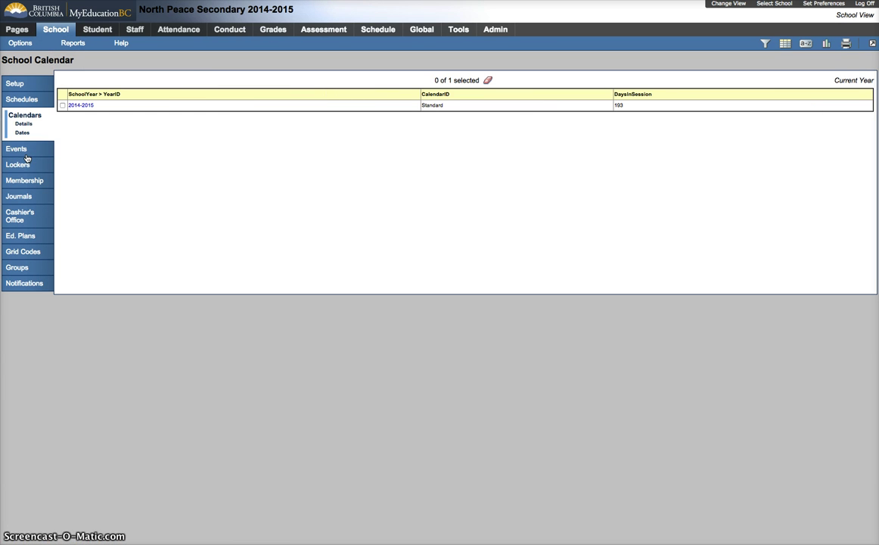
{"action": "left_click", "coordinate": [23, 134]}
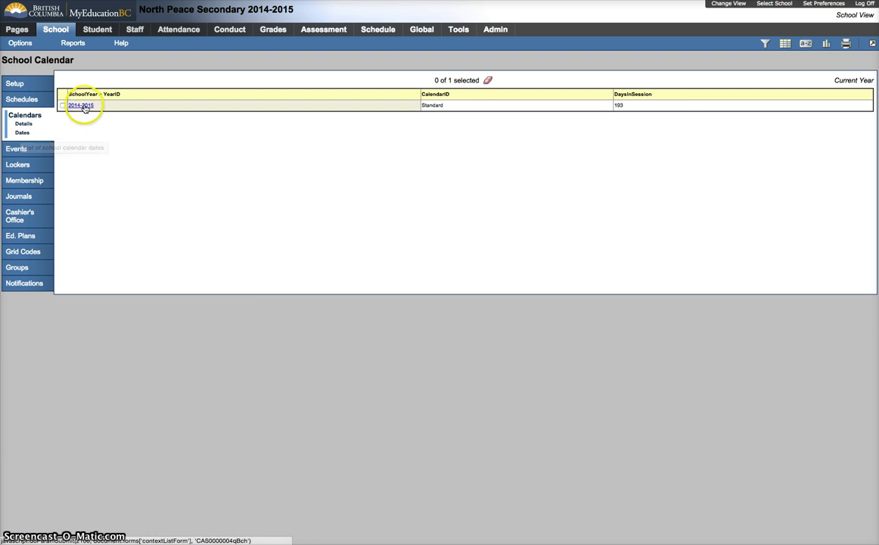
{"action": "left_click", "coordinate": [22, 133]}
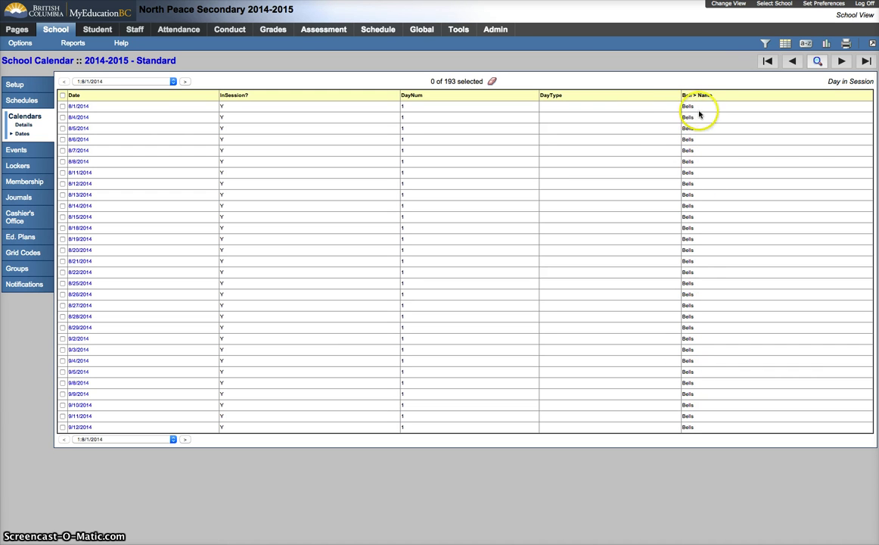
{"action": "left_click", "coordinate": [764, 45]}
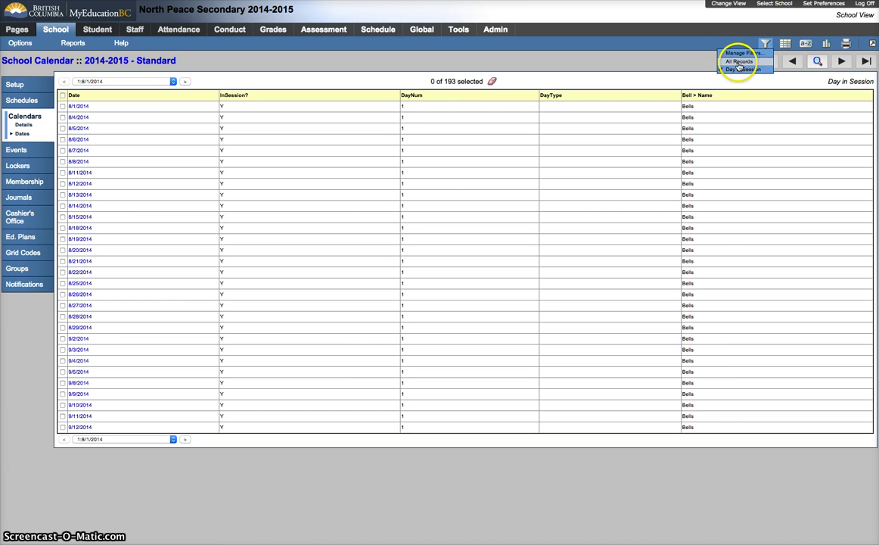
{"action": "left_click", "coordinate": [738, 62]}
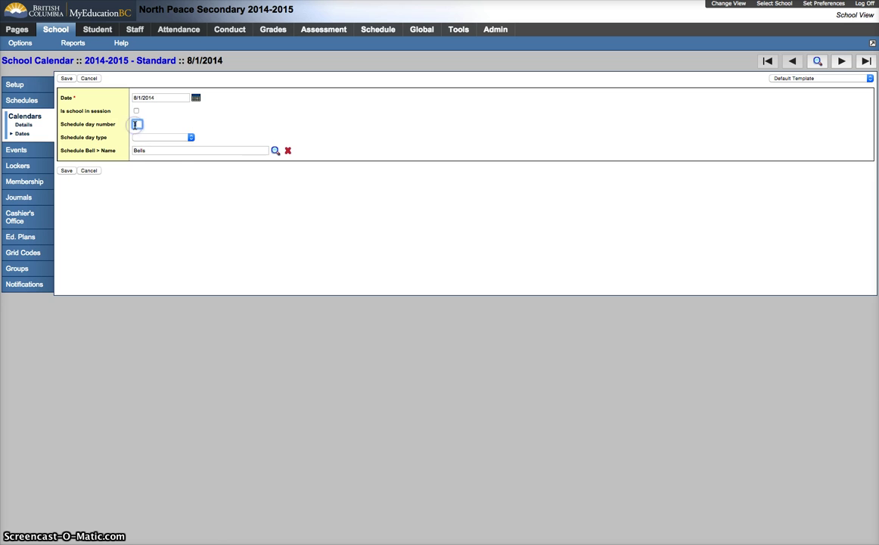
Set the schedule day number of 8/1/2014 to 0, try to clear its bell name, and save the record.
{"action": "left_click", "coordinate": [152, 149]}
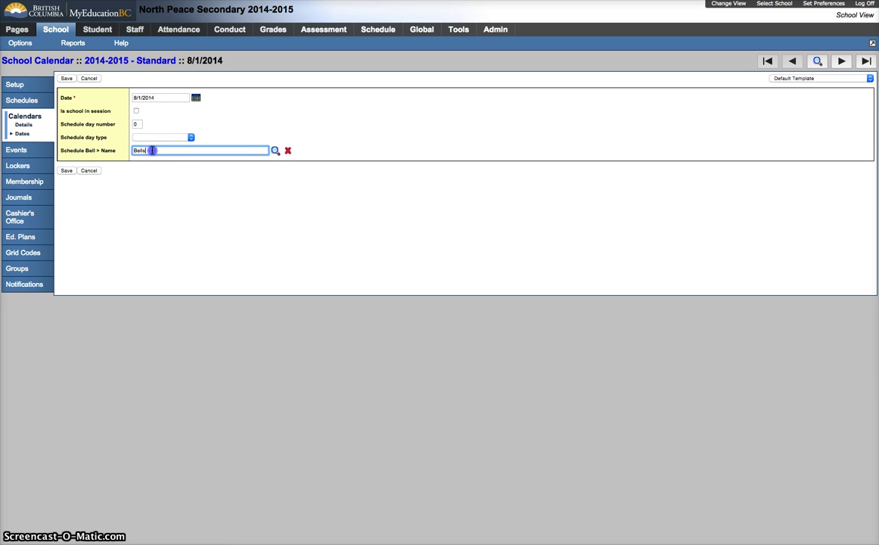
{"action": "key", "text": "BackSpace"}
{"action": "left_click", "coordinate": [67, 170]}
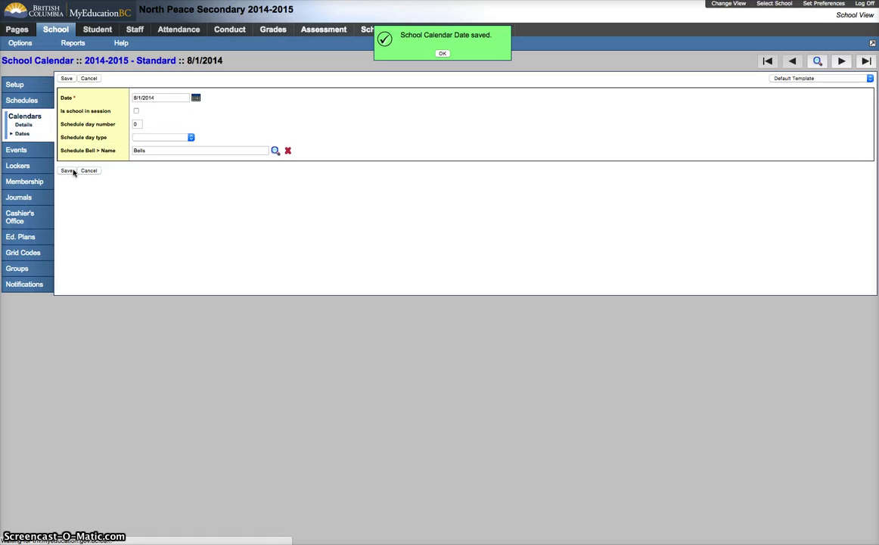
{"action": "left_click", "coordinate": [21, 133]}
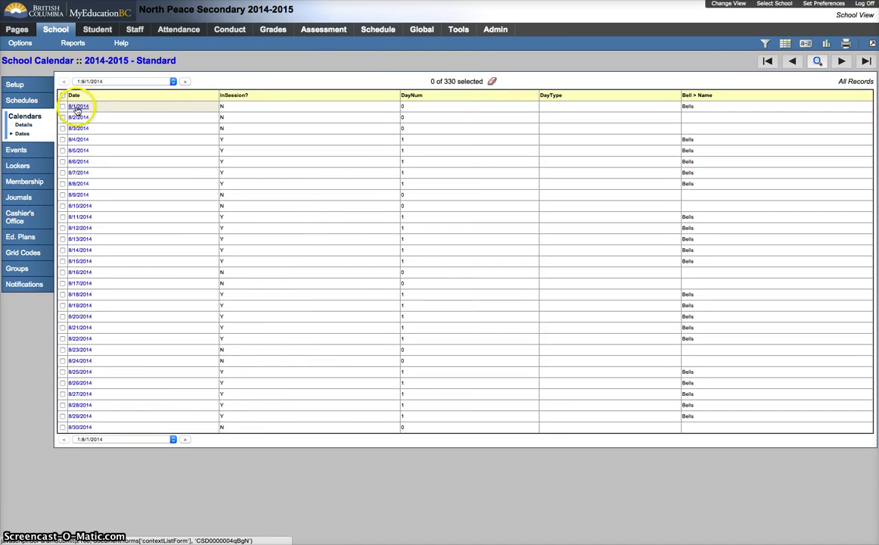
Select the dates 8/1/2014 through 8/30/2014 and show only those records in the list.
{"action": "left_click", "coordinate": [27, 45]}
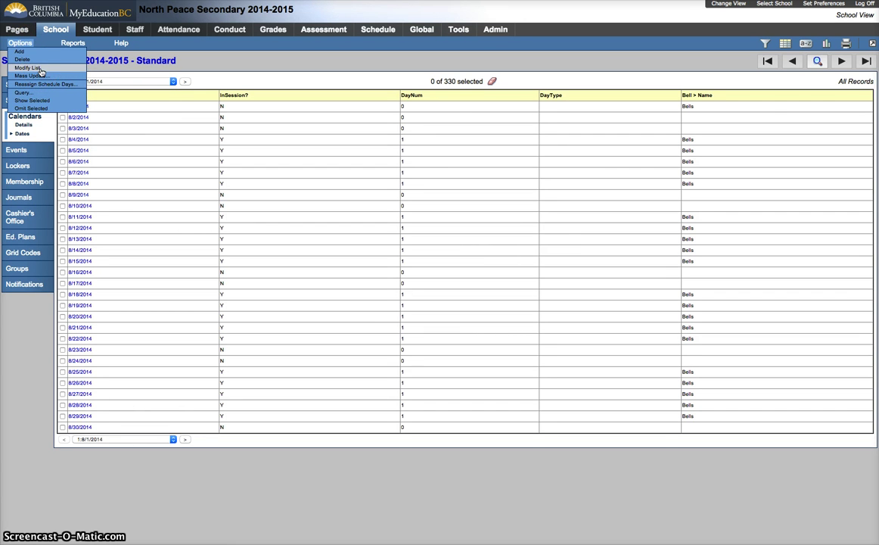
{"action": "left_click", "coordinate": [40, 76]}
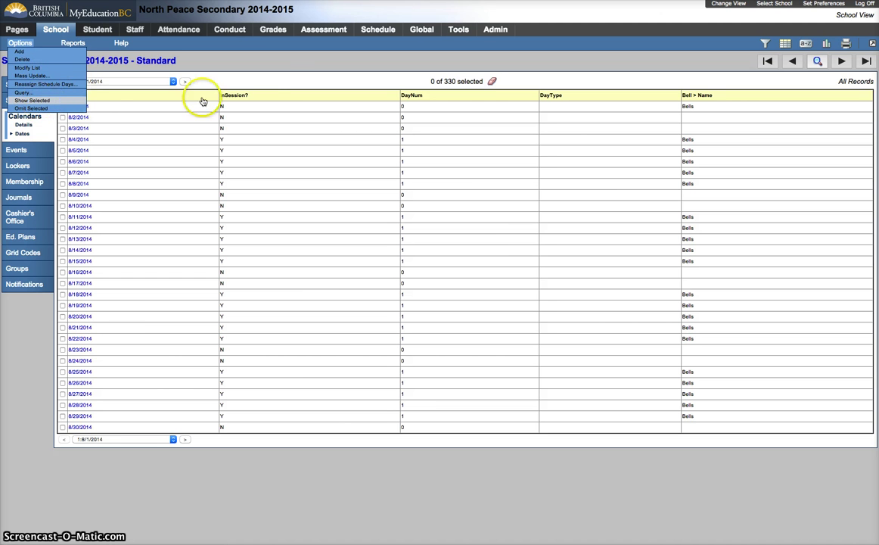
{"action": "left_click", "coordinate": [63, 95]}
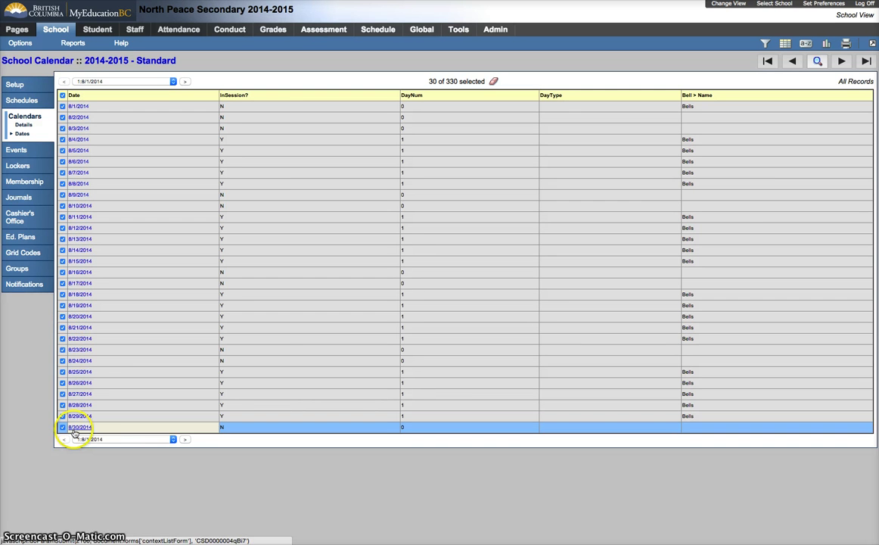
{"action": "left_click", "coordinate": [20, 43]}
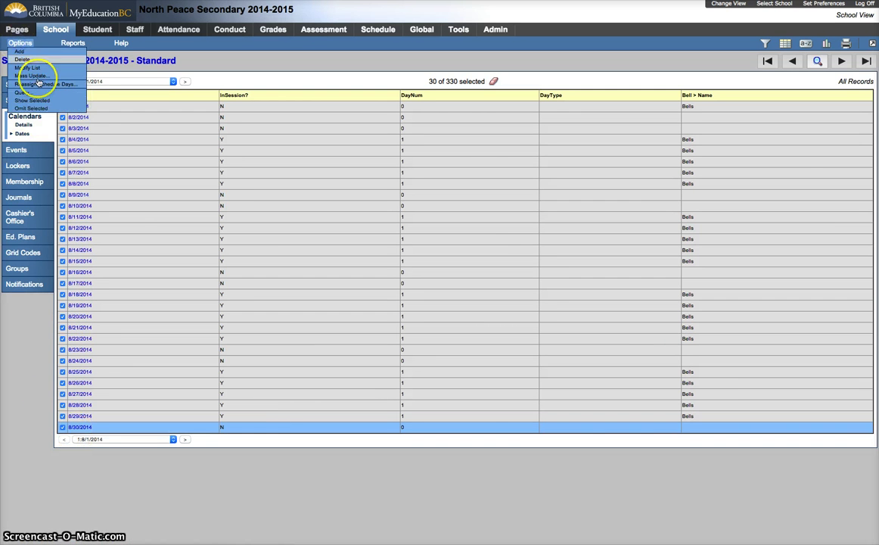
{"action": "left_click", "coordinate": [46, 101]}
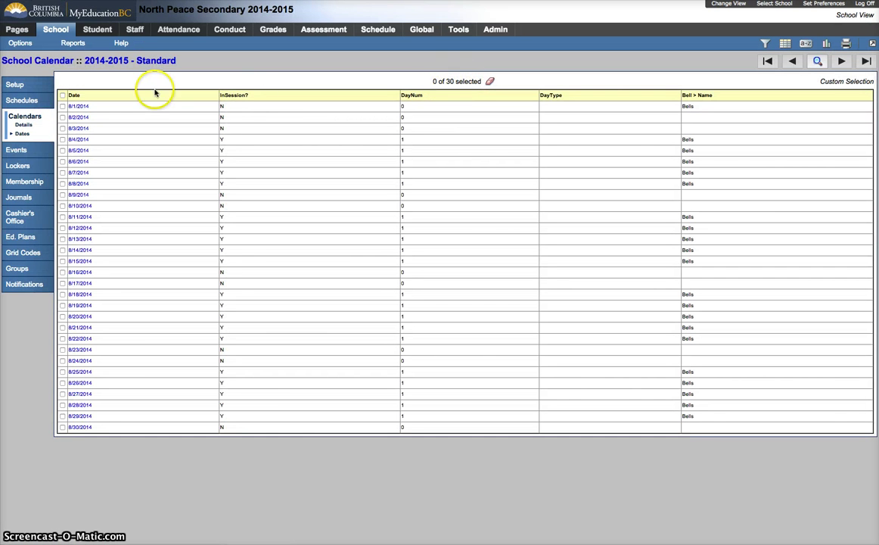
Mass update the field "Is school in session" to false for all the listed August dates.
{"action": "left_click", "coordinate": [25, 45]}
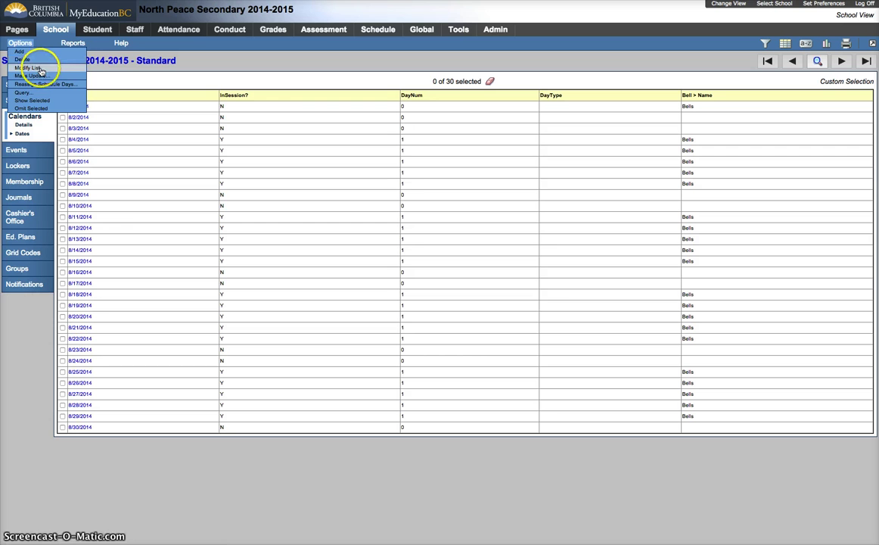
{"action": "left_click", "coordinate": [42, 76]}
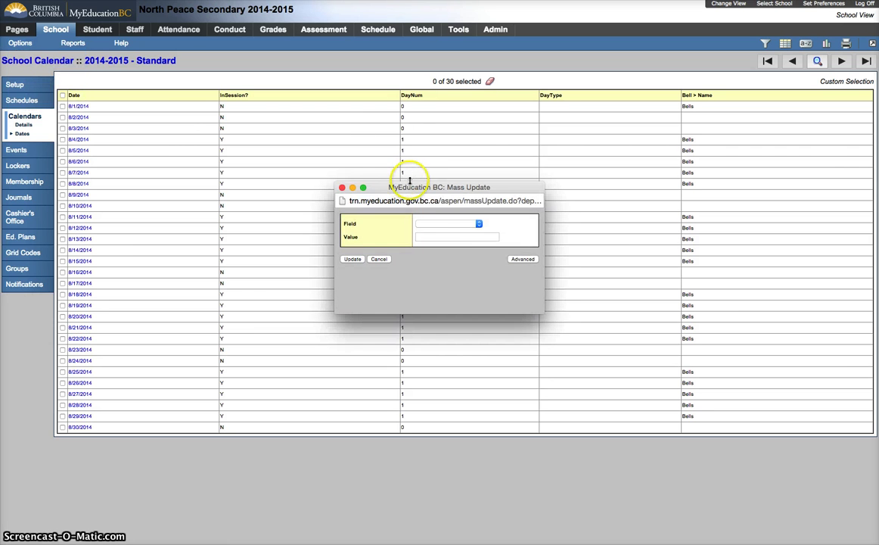
{"action": "left_click", "coordinate": [457, 224]}
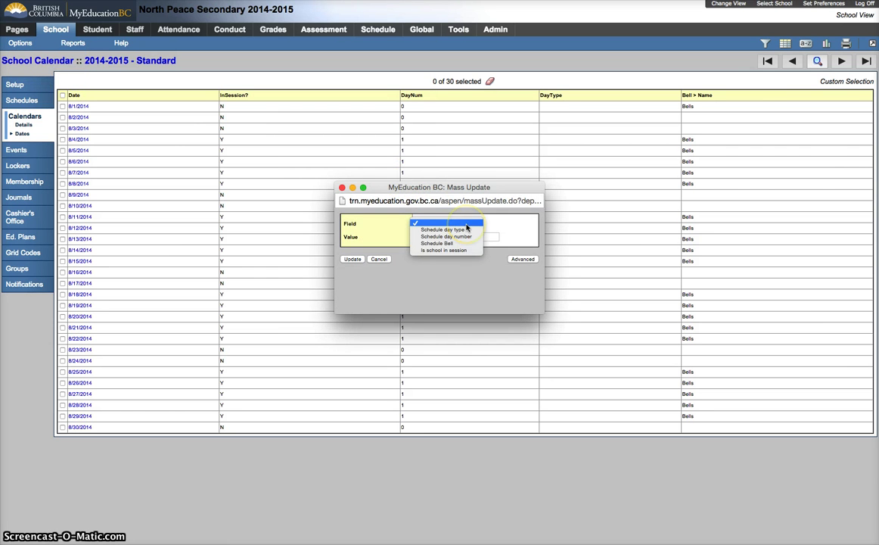
{"action": "left_click", "coordinate": [467, 251]}
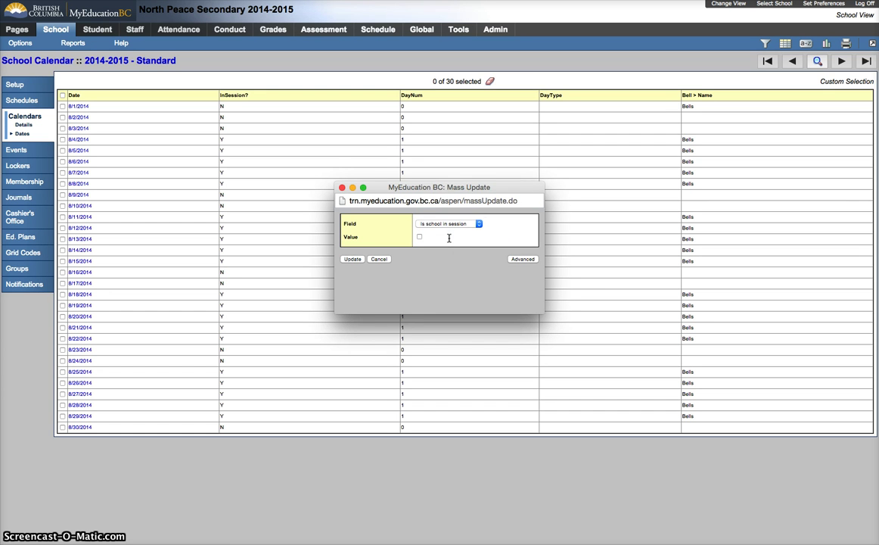
{"action": "left_click", "coordinate": [349, 259]}
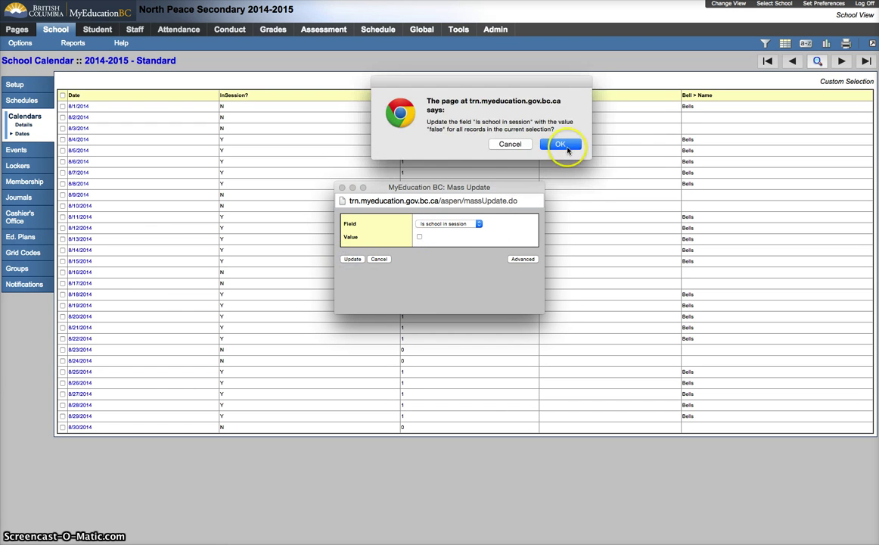
{"action": "left_click", "coordinate": [546, 146]}
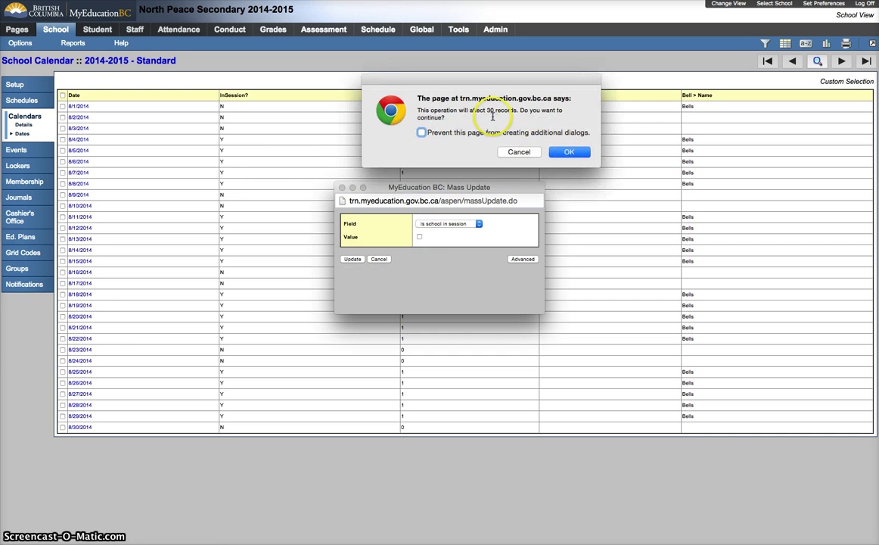
{"action": "left_click", "coordinate": [569, 151]}
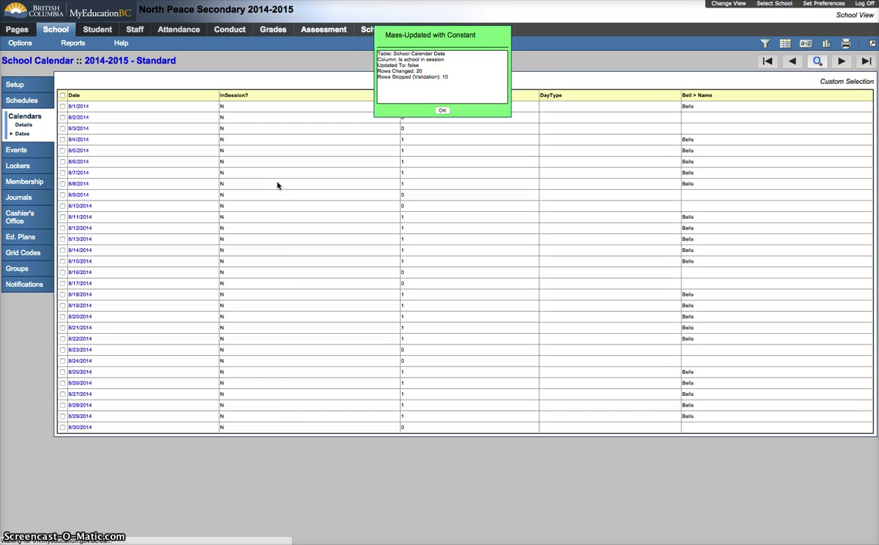
{"action": "left_click", "coordinate": [251, 128]}
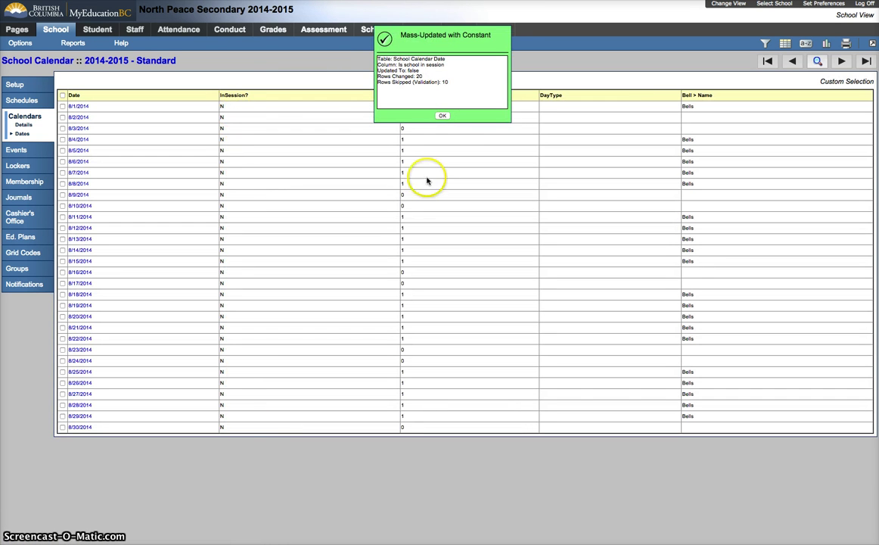
{"action": "left_click", "coordinate": [442, 115]}
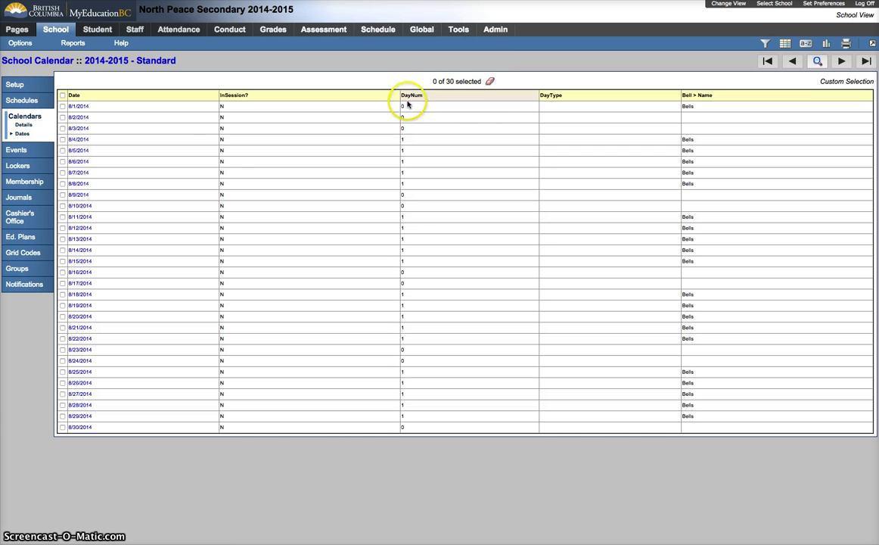
Mass update the schedule day number to 0 for all the listed August dates.
{"action": "left_click", "coordinate": [21, 44]}
{"action": "left_click", "coordinate": [39, 75]}
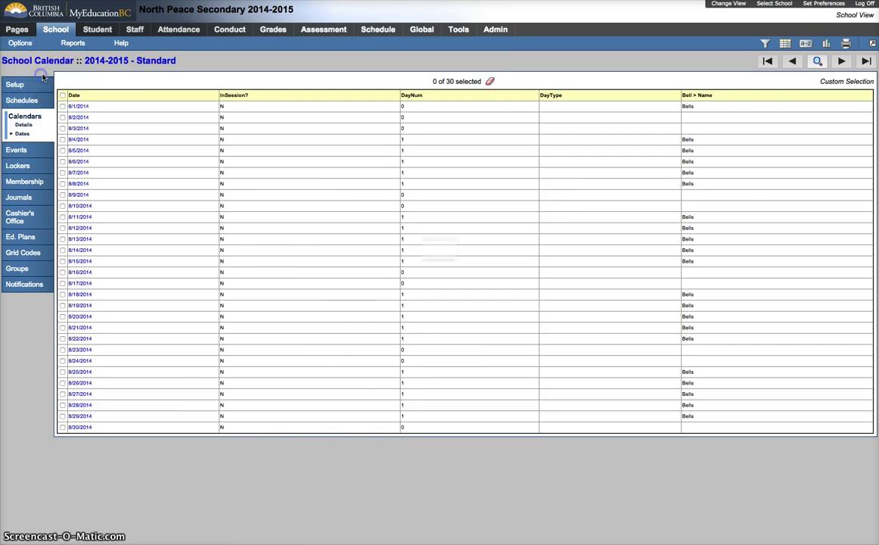
{"action": "left_click", "coordinate": [454, 223]}
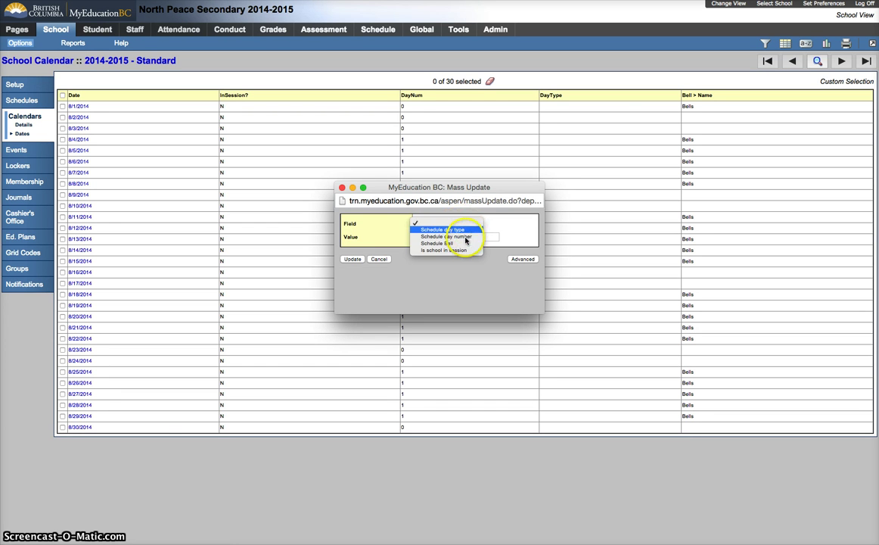
{"action": "left_click", "coordinate": [448, 236]}
{"action": "left_click", "coordinate": [420, 239]}
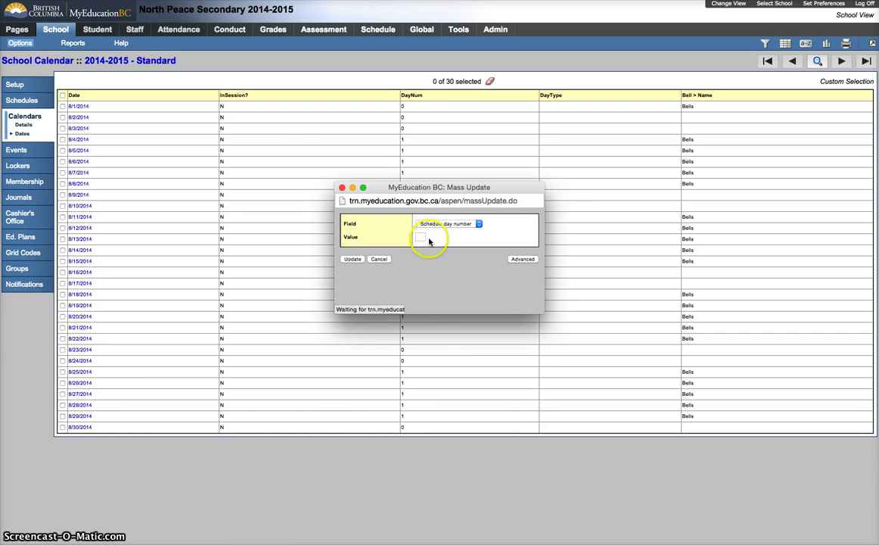
{"action": "type", "text": "0"}
{"action": "left_click", "coordinate": [352, 259]}
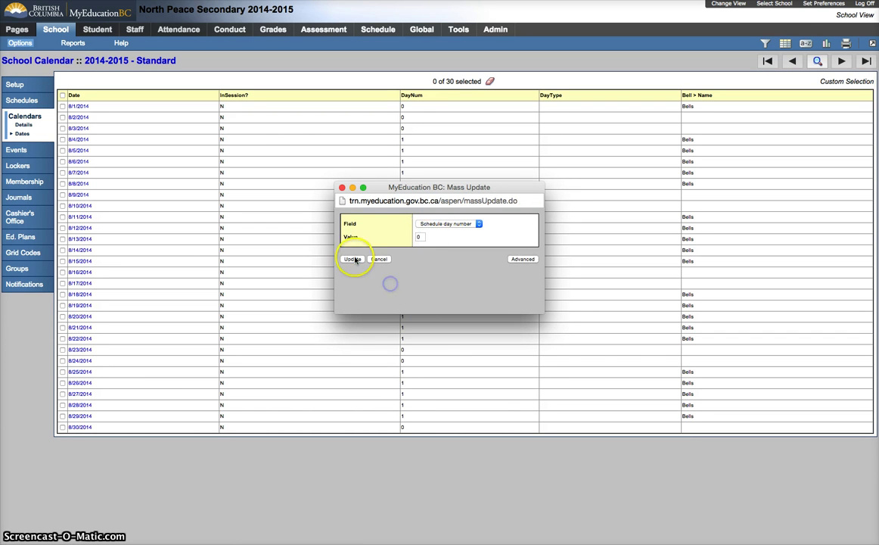
{"action": "left_click", "coordinate": [552, 149]}
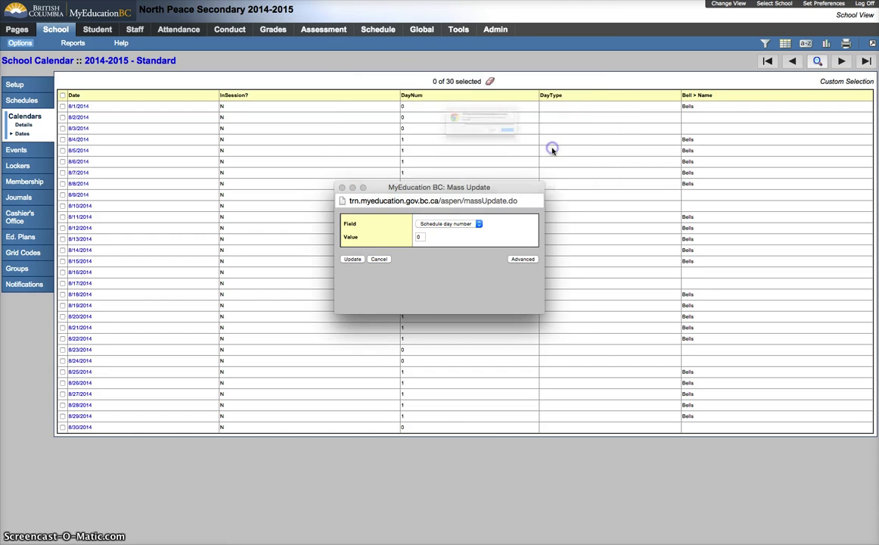
{"action": "left_click", "coordinate": [569, 150]}
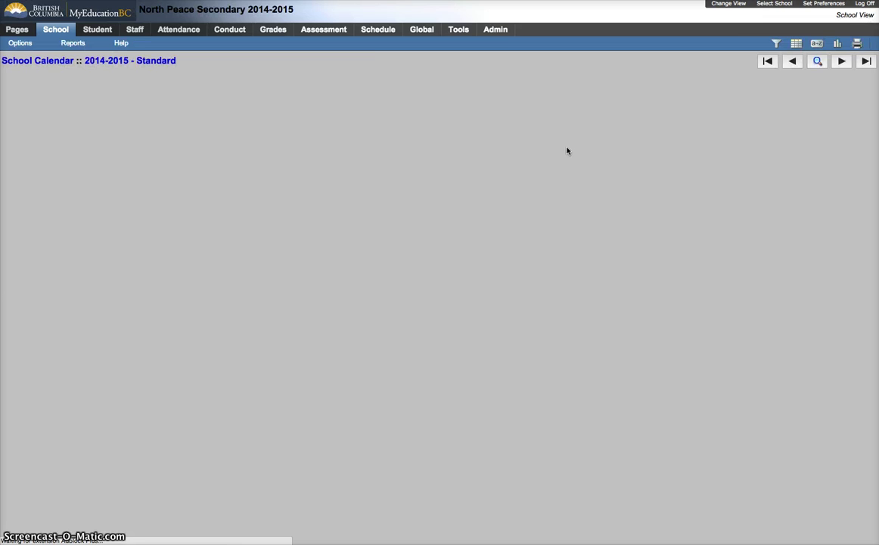
{"action": "left_click", "coordinate": [462, 170]}
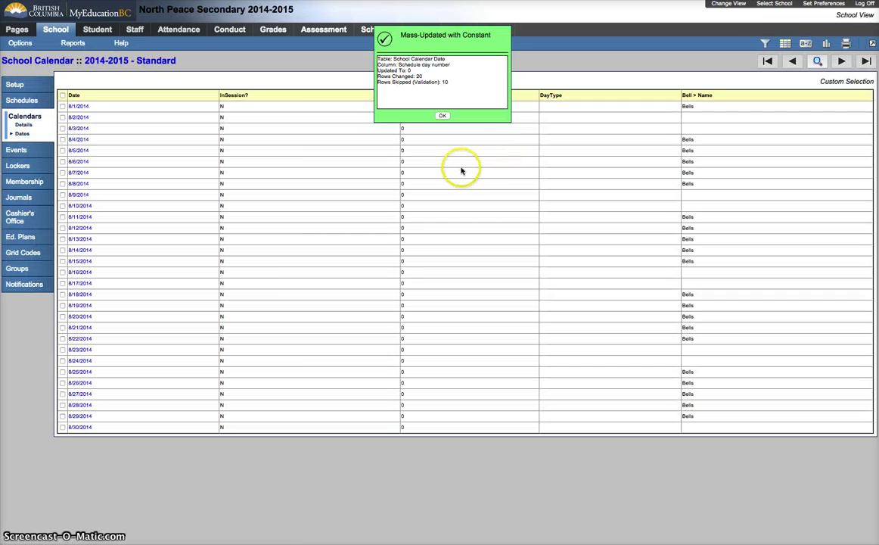
{"action": "left_click", "coordinate": [443, 116]}
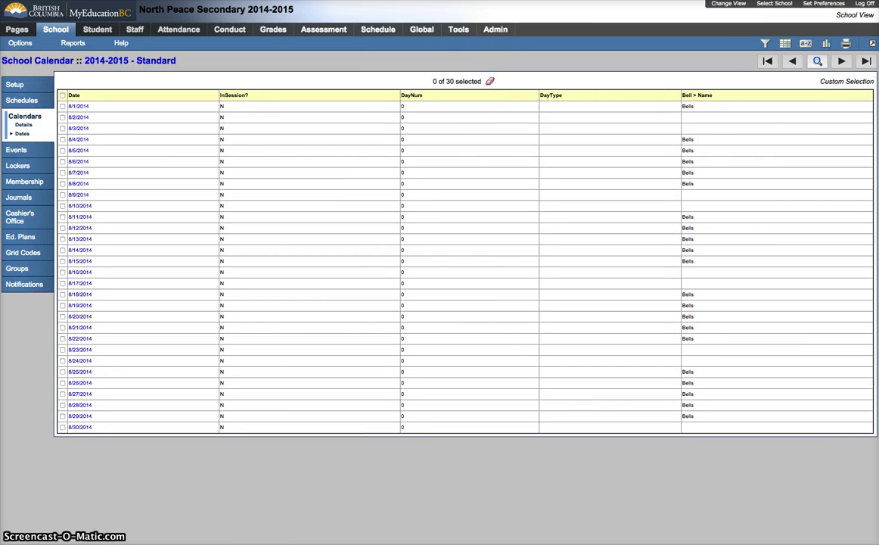
Mass update the Schedule Bell field to a blank value for all the listed August dates.
{"action": "left_click", "coordinate": [21, 42]}
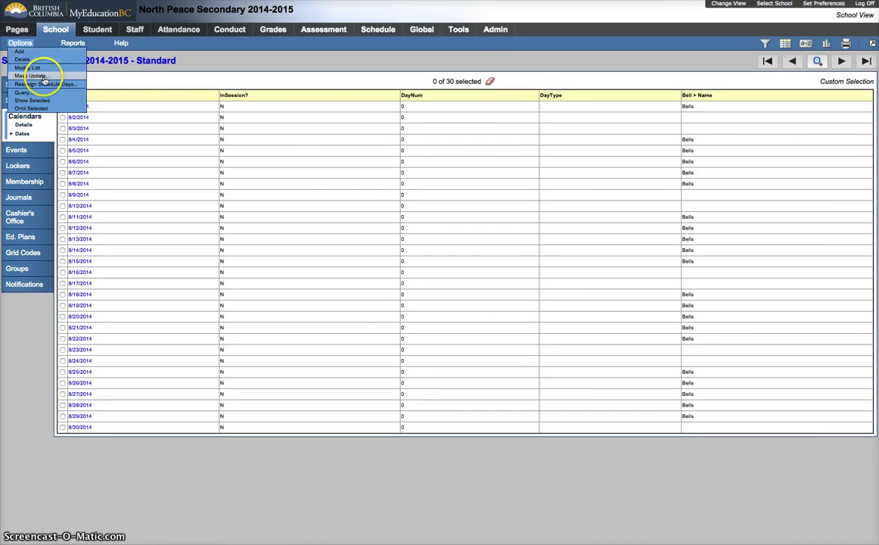
{"action": "left_click", "coordinate": [34, 75]}
{"action": "left_click", "coordinate": [469, 223]}
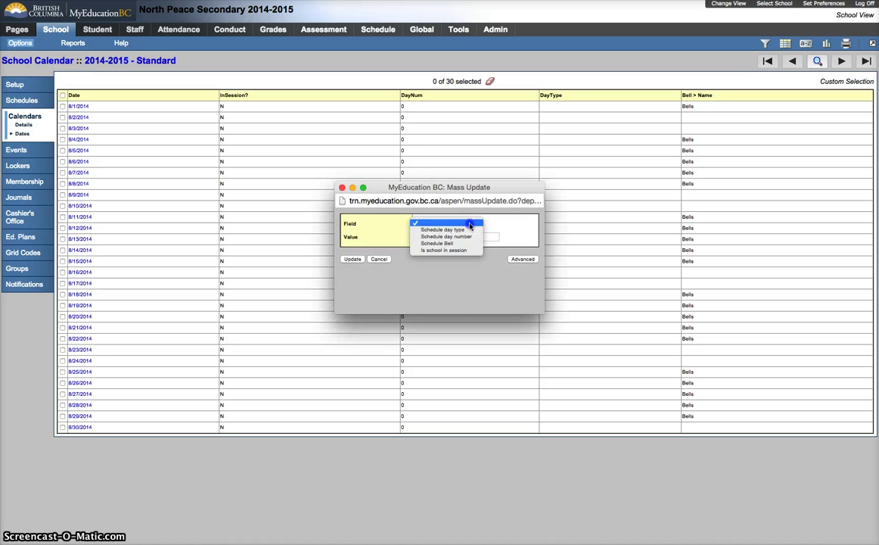
{"action": "left_click", "coordinate": [444, 243]}
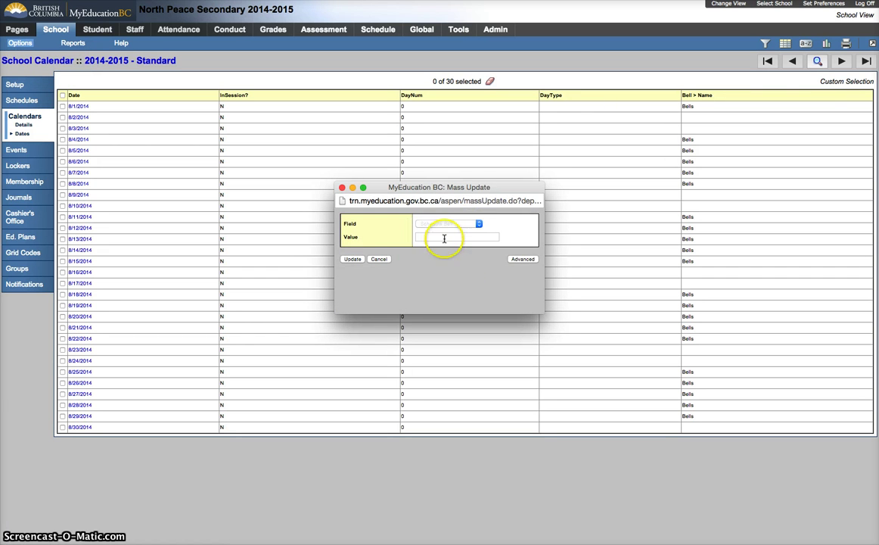
{"action": "left_click", "coordinate": [355, 260]}
{"action": "left_click", "coordinate": [559, 144]}
{"action": "left_click", "coordinate": [562, 152]}
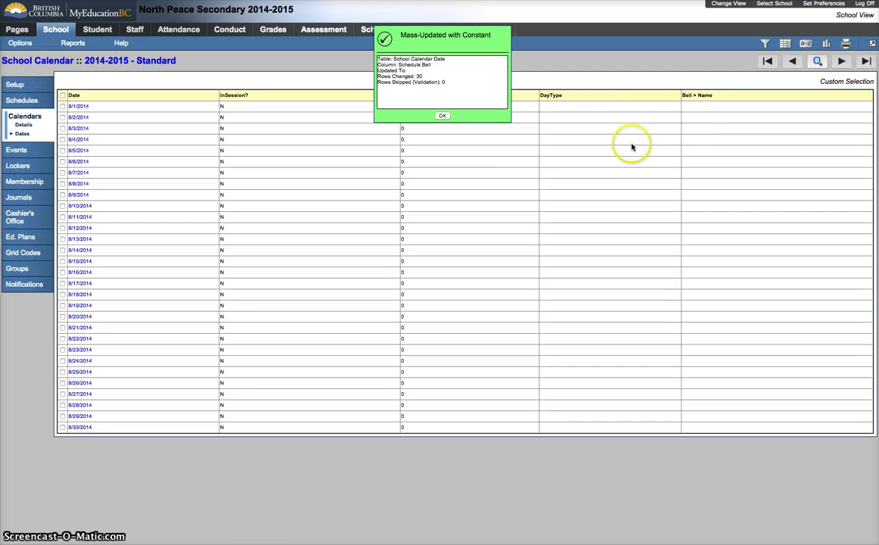
{"action": "left_click", "coordinate": [442, 116]}
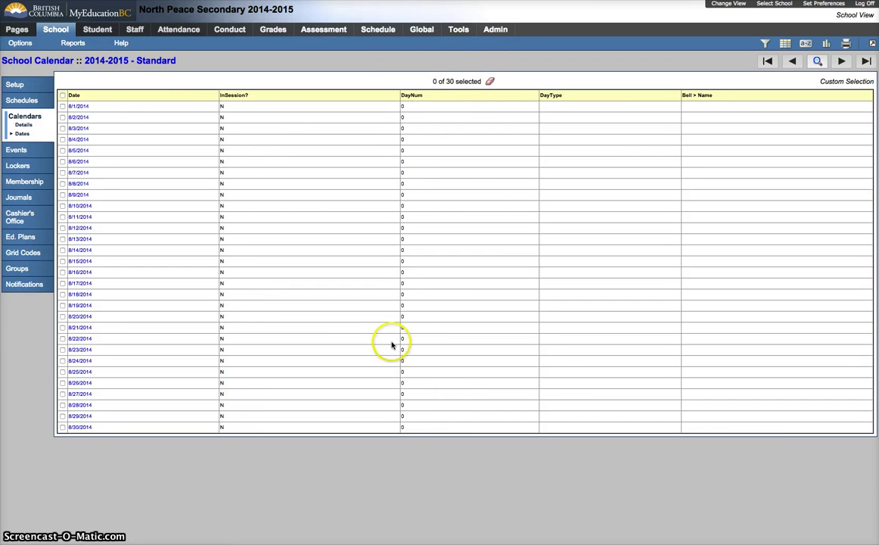
Filter the calendar dates list to all records and go to the page starting at 8/31/2014.
{"action": "left_click", "coordinate": [448, 82]}
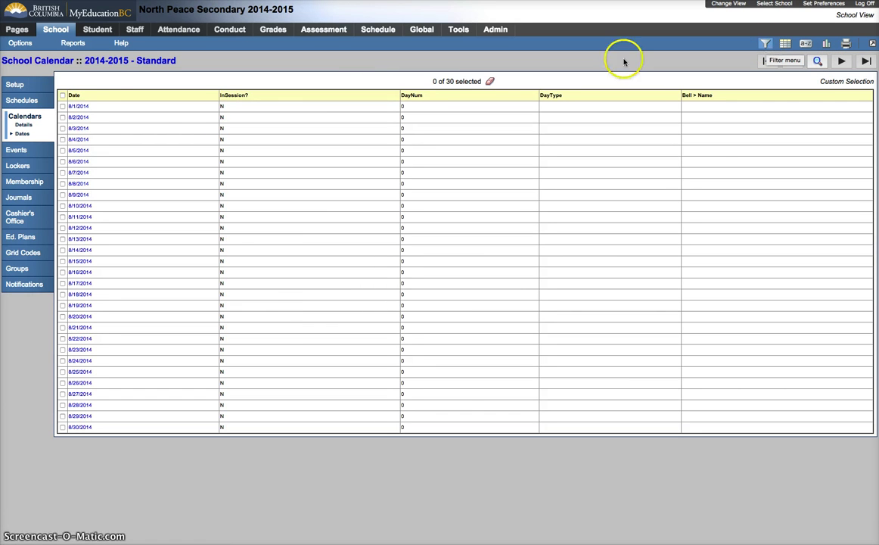
{"action": "left_click", "coordinate": [765, 47]}
{"action": "left_click", "coordinate": [745, 64]}
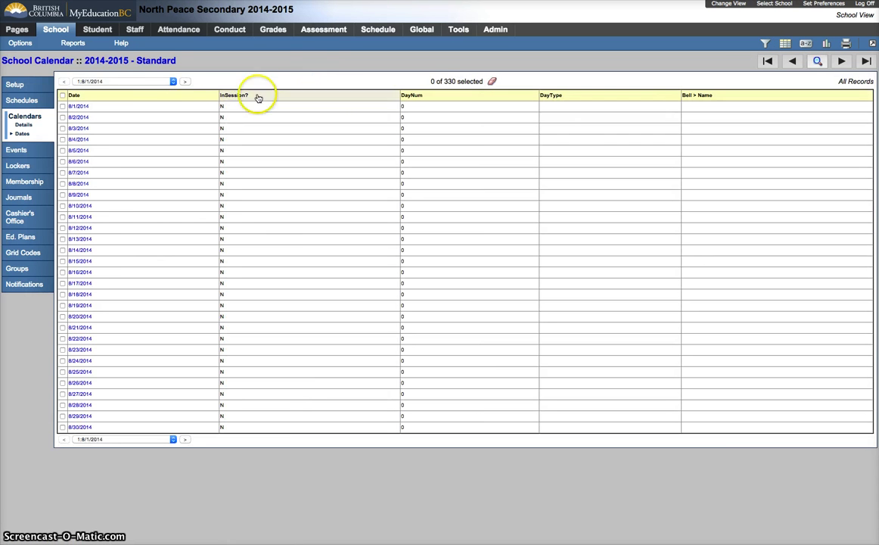
{"action": "left_click", "coordinate": [185, 81]}
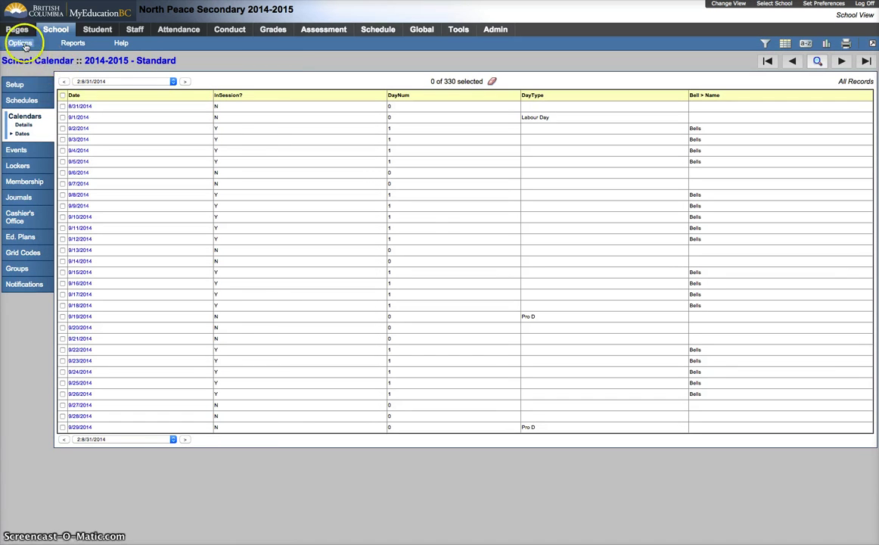
Turn on list modification and, in the DayNum column, set the day number to 2 for 9/3/2014, 9/5/2014 and 9/9/2014.
{"action": "left_click", "coordinate": [20, 43]}
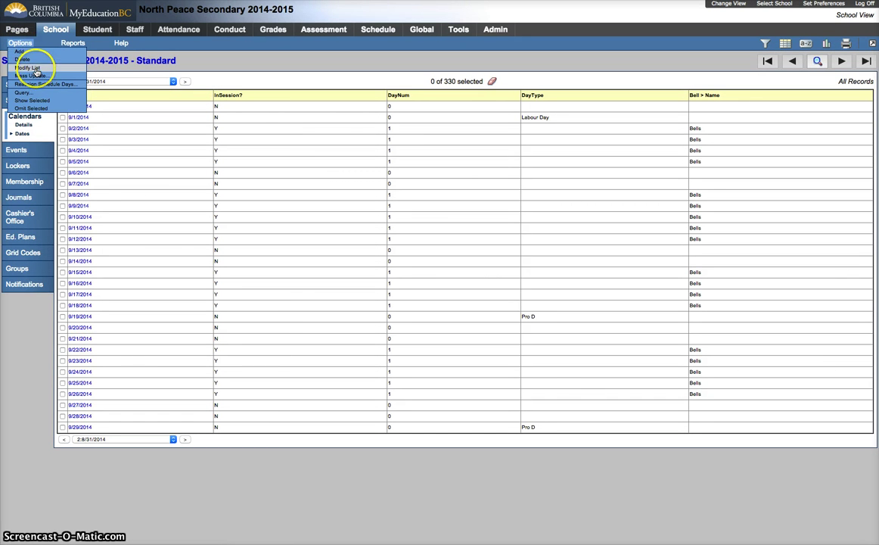
{"action": "left_click", "coordinate": [34, 69]}
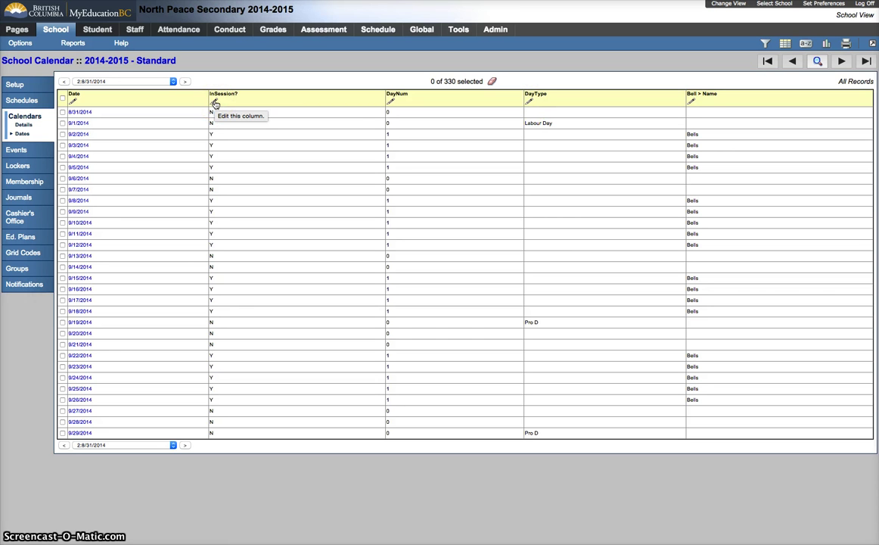
{"action": "left_click", "coordinate": [390, 103]}
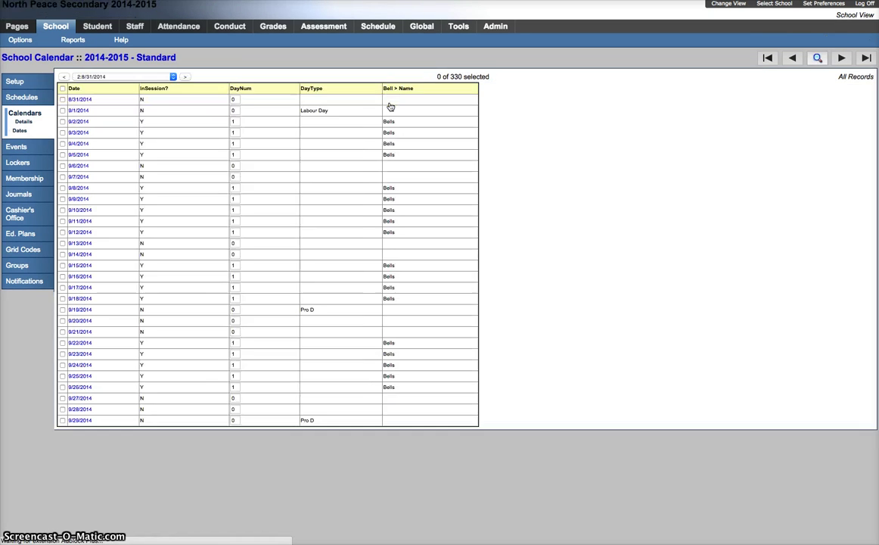
{"action": "type", "text": "2"}
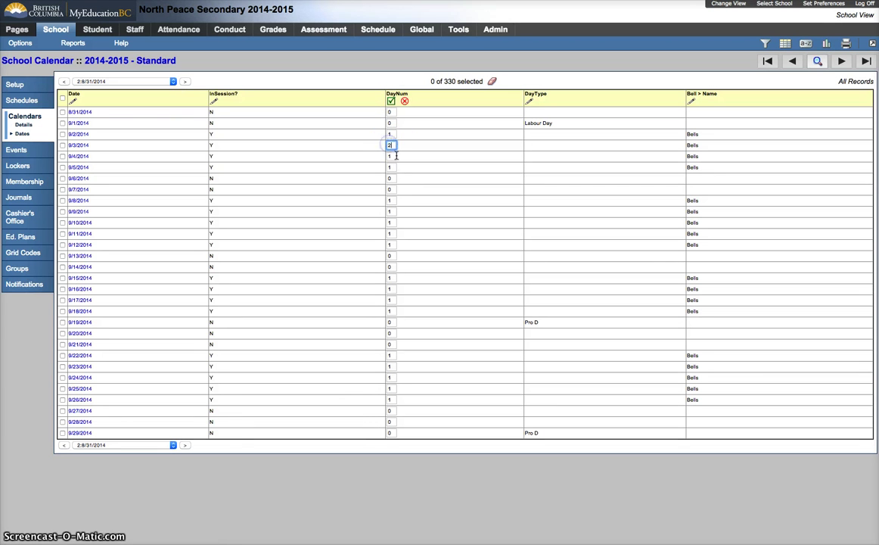
{"action": "left_click", "coordinate": [392, 167]}
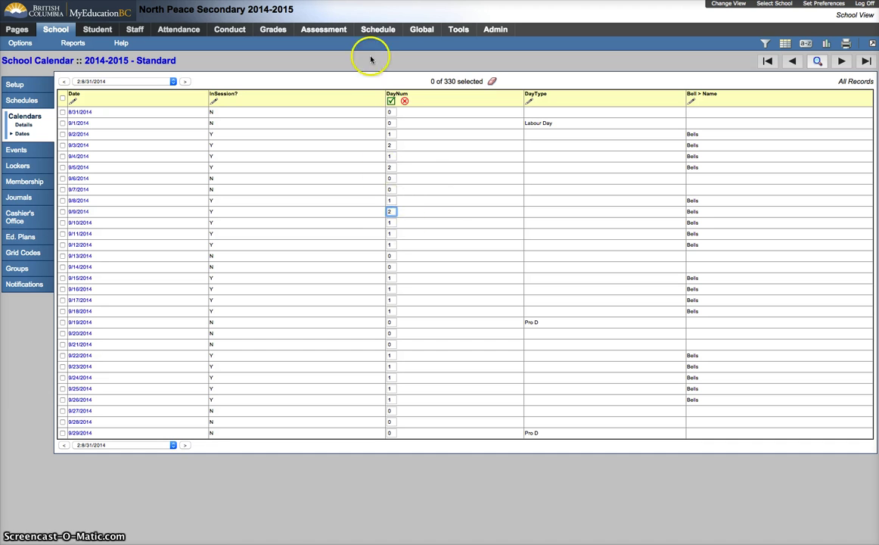
{"action": "left_click", "coordinate": [389, 212]}
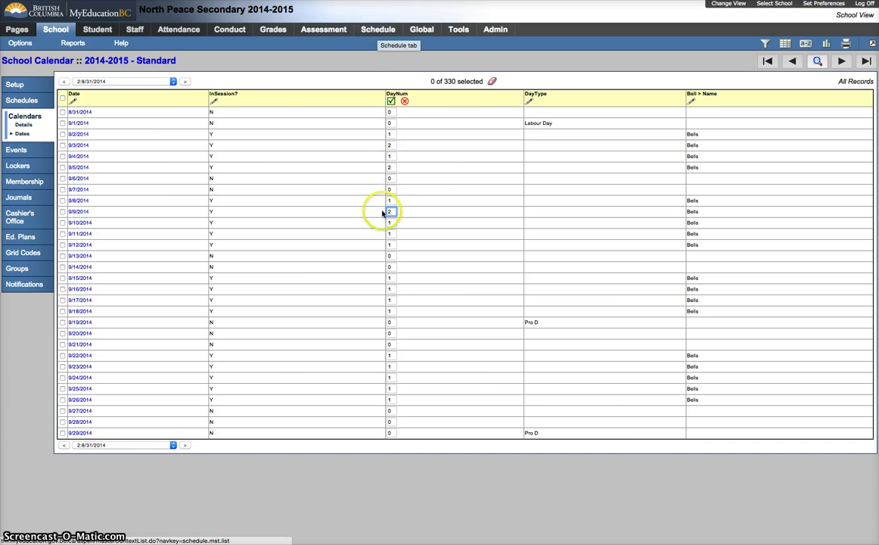
Discard the DayNum edits for the September dates and go to the page of dates starting at 9/30/2014.
{"action": "left_click", "coordinate": [388, 145]}
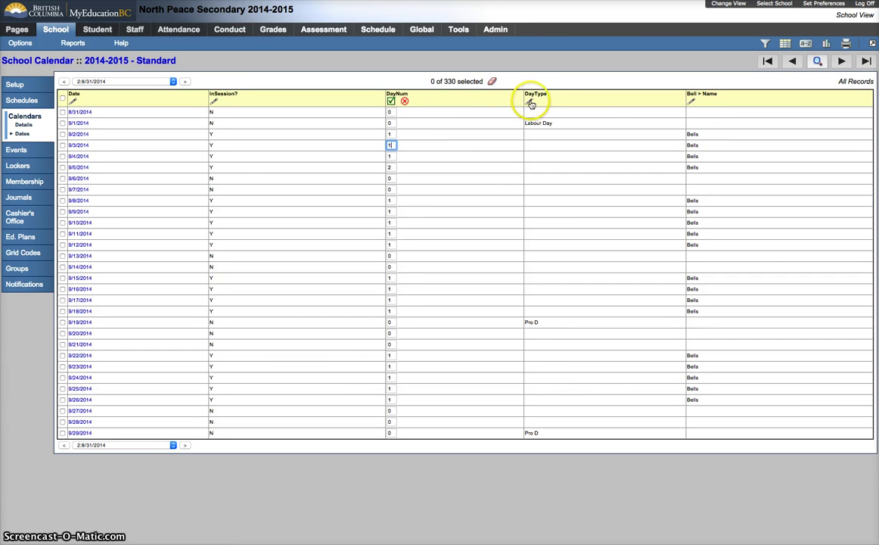
{"action": "left_click", "coordinate": [403, 101]}
{"action": "left_click", "coordinate": [543, 139]}
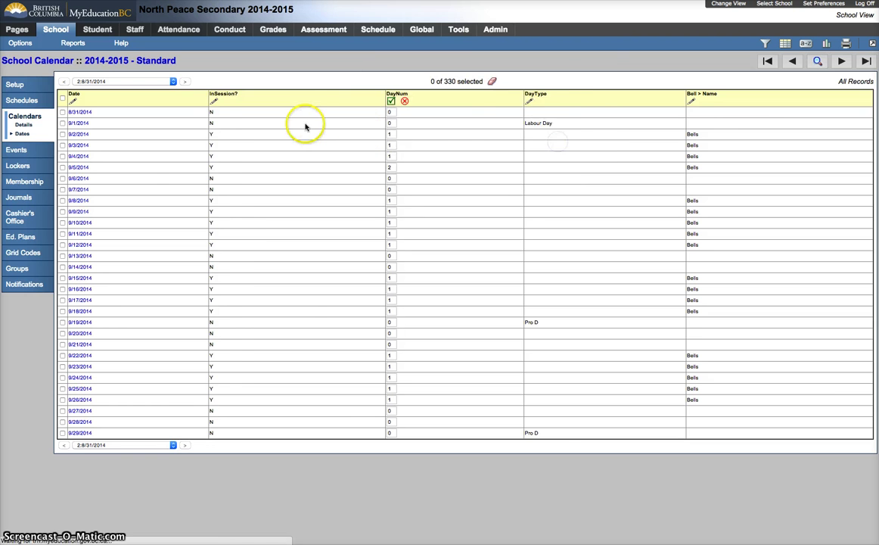
{"action": "left_click", "coordinate": [188, 82]}
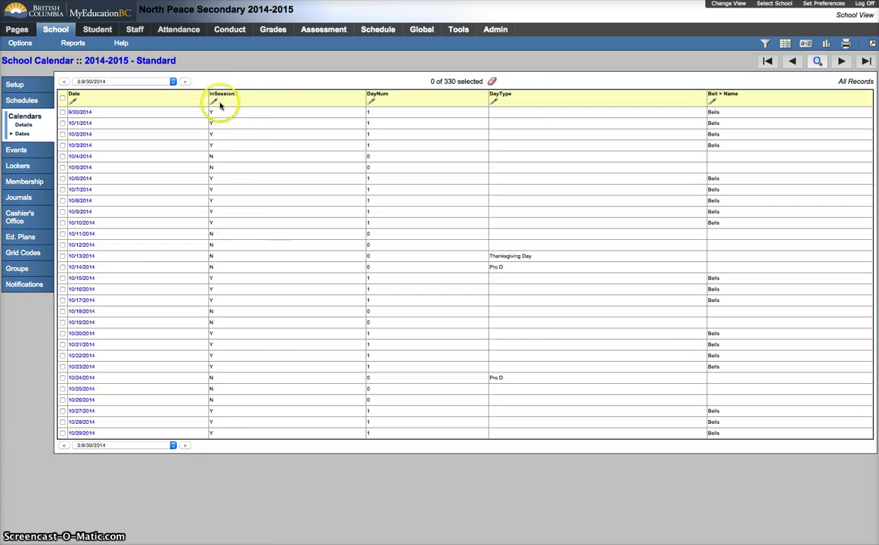